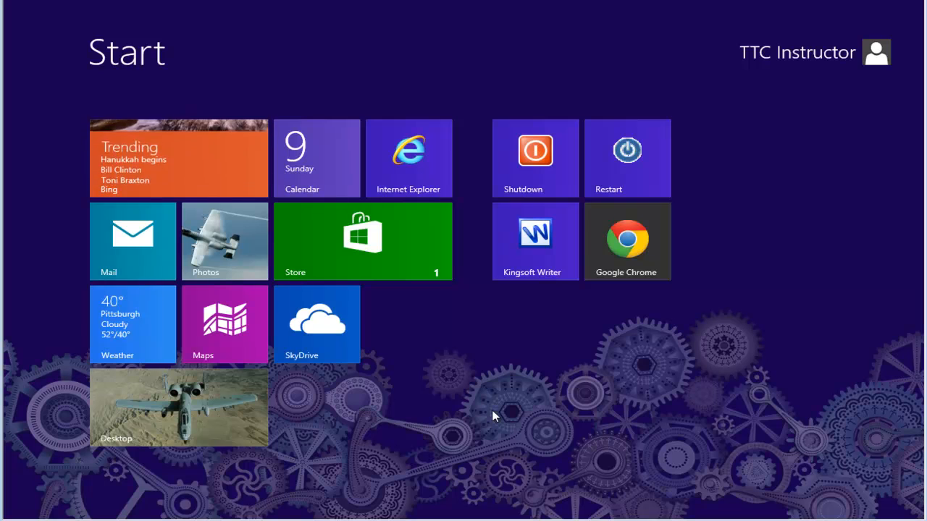
Step: Open the desktop and look at the Send to options offered for the document on the desktop
click(172, 413)
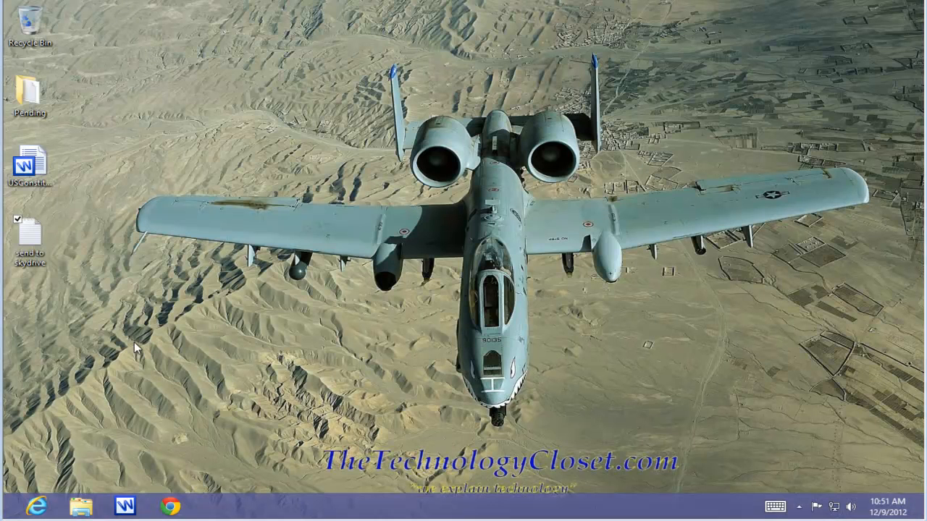
right_click(36, 166)
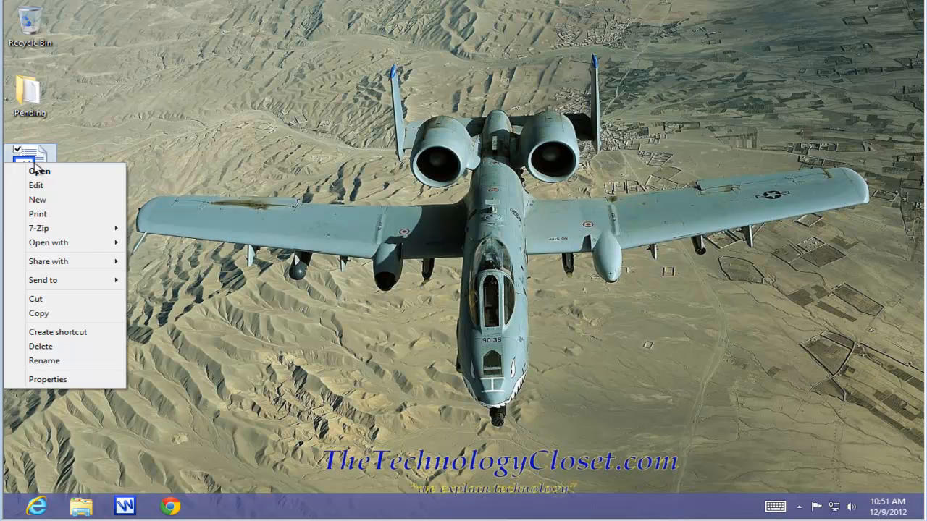
mouse_move(42, 286)
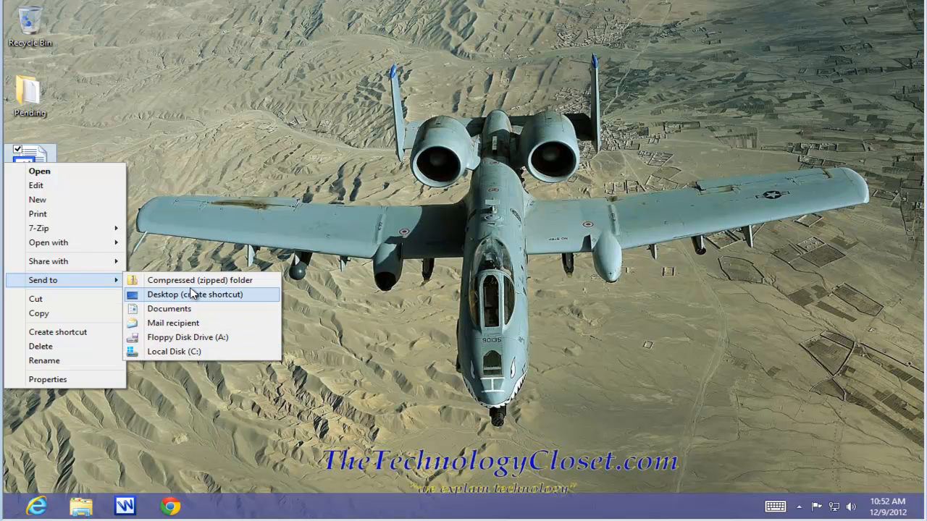
click(217, 155)
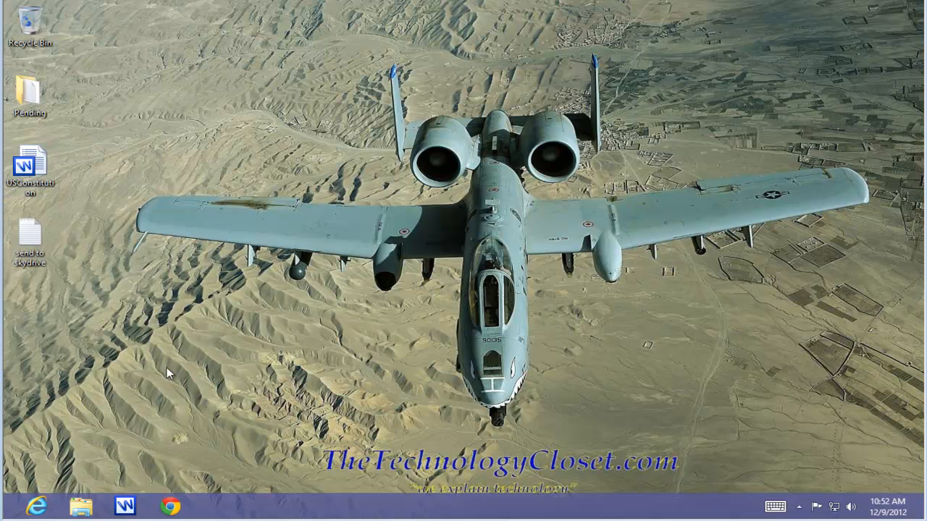
Step: Browse File Explorer's folder tree through Local Disk (C:) and Users to the Win8_64VM user folder
click(78, 509)
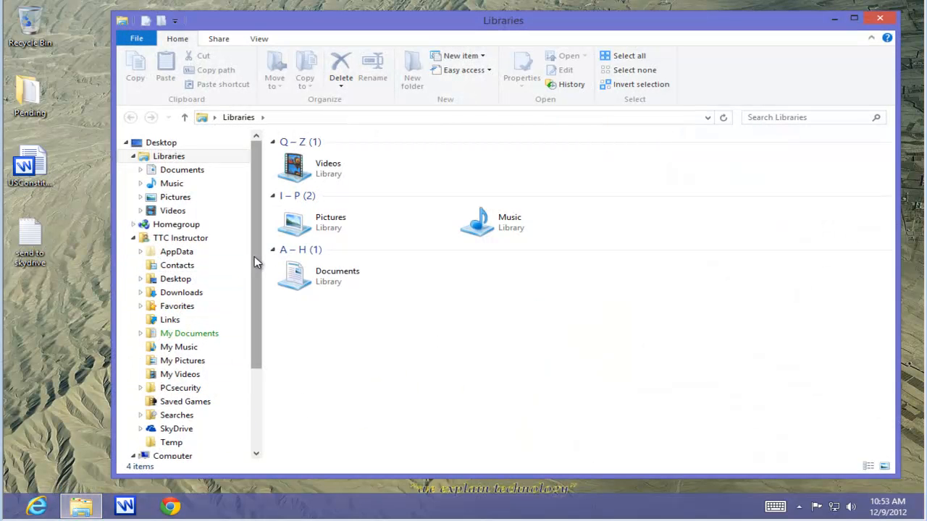
drag(255, 256, 263, 355)
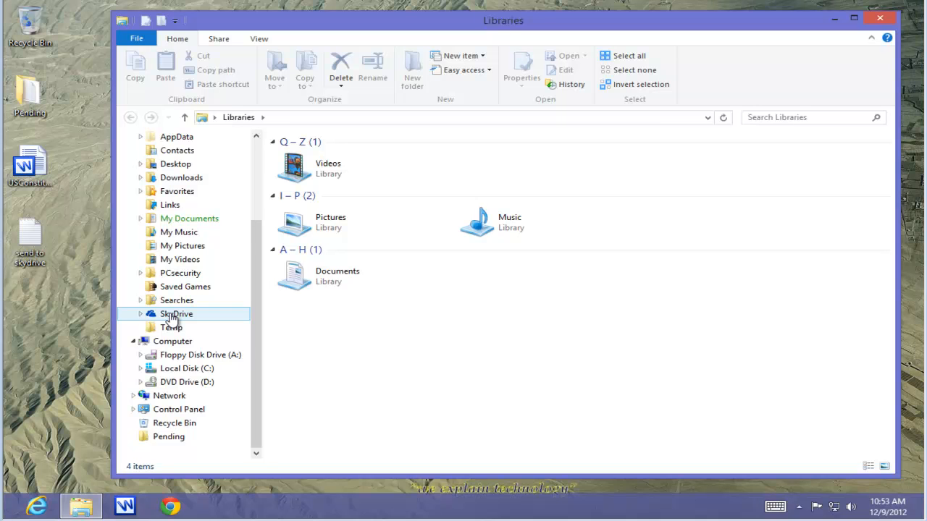
click(141, 368)
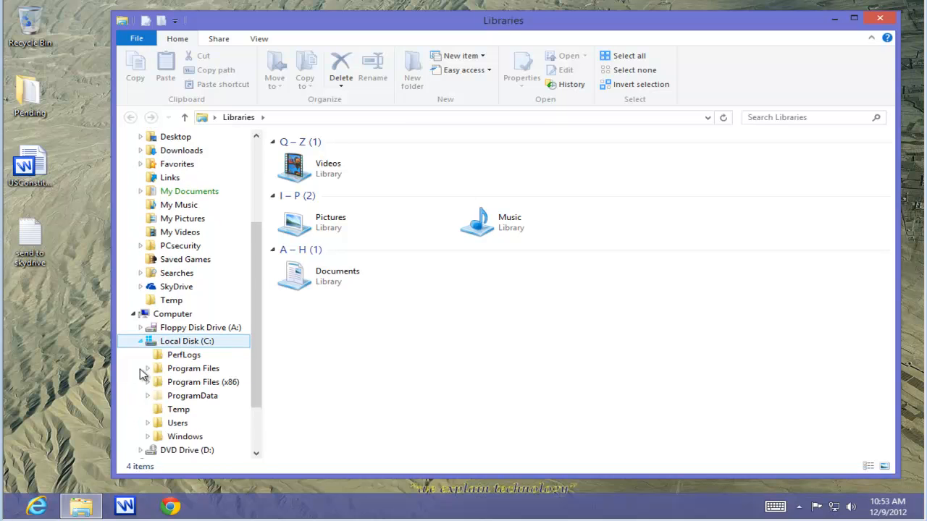
click(148, 424)
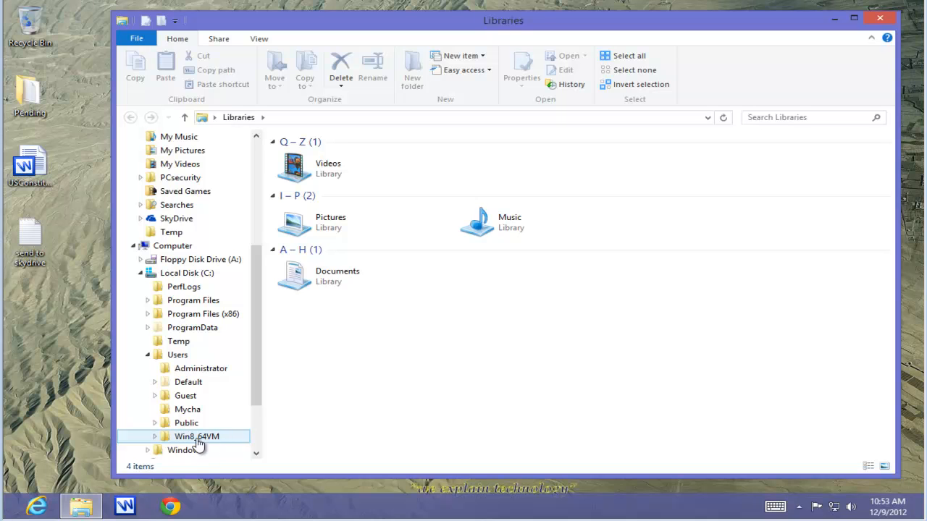
click(154, 438)
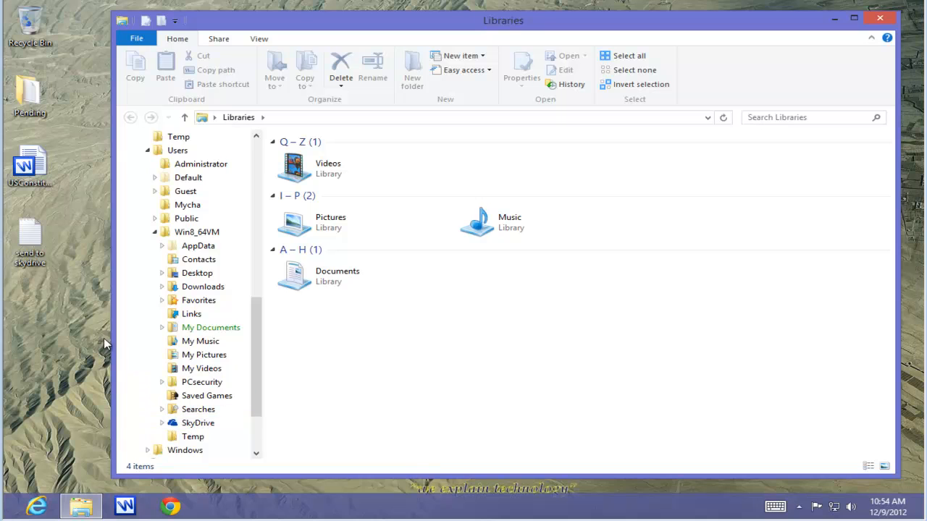
Step: Open the send to skydrive text file, review its SkyDrive folder paths, then close it and File Explorer
double_click(33, 254)
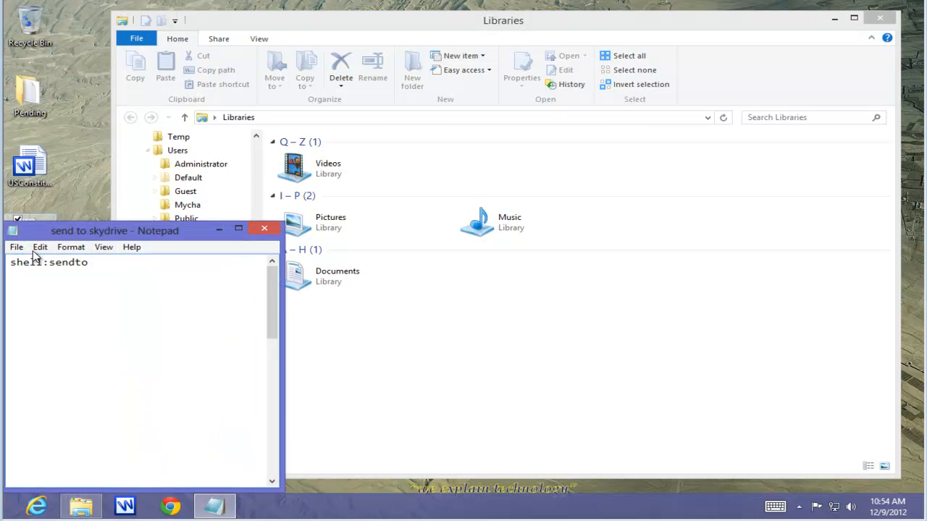
drag(274, 304, 274, 344)
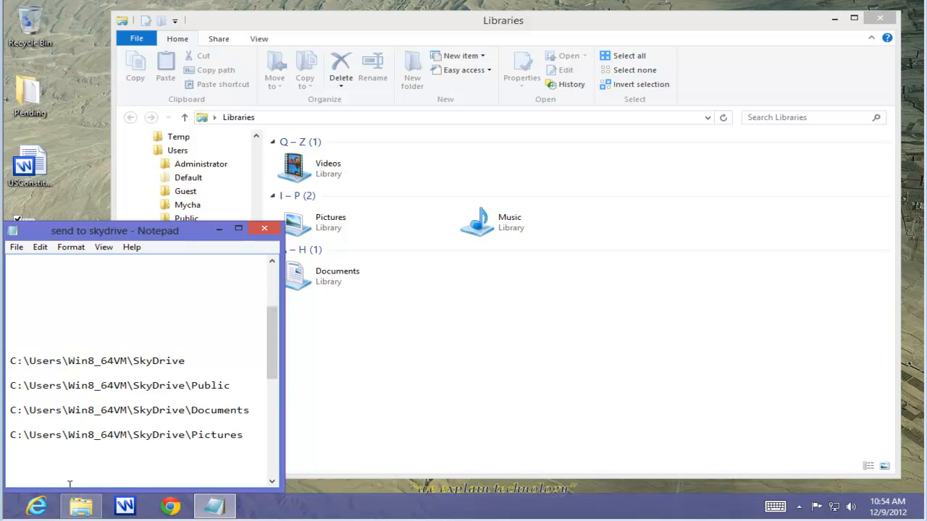
drag(10, 361, 187, 361)
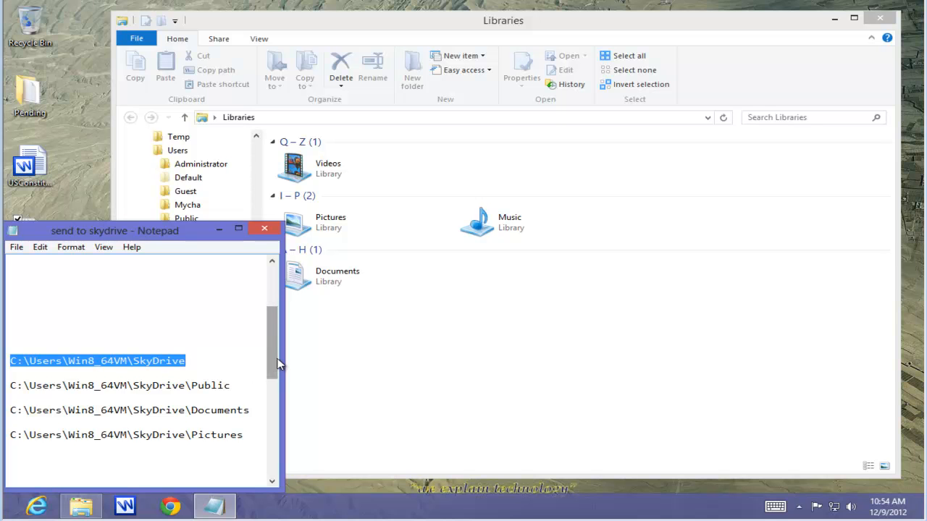
drag(279, 364, 282, 309)
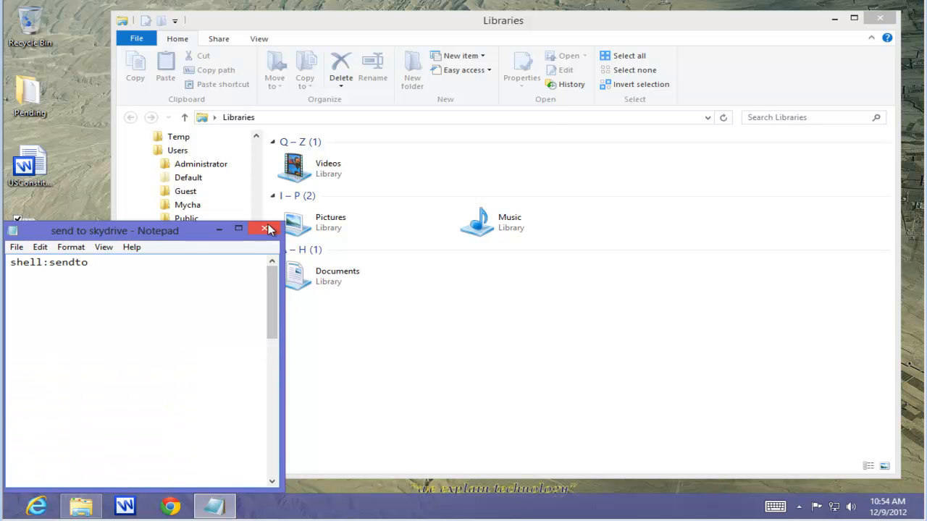
click(266, 229)
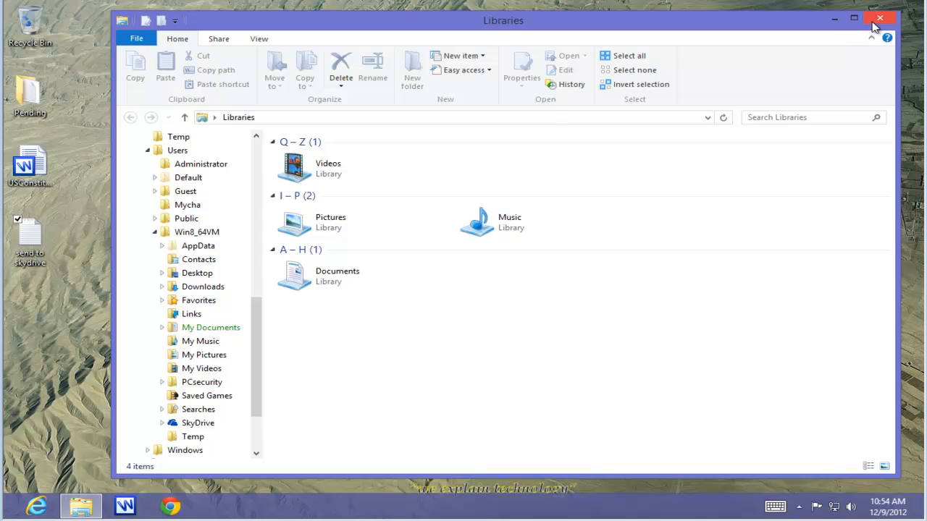
click(880, 21)
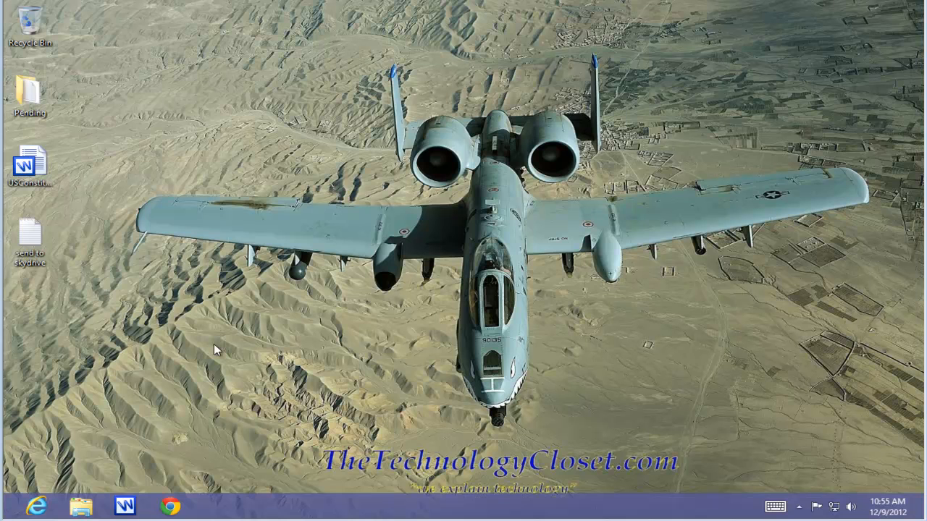
Step: Copy the shell:sendto command from the send to skydrive text file and close the file
double_click(31, 239)
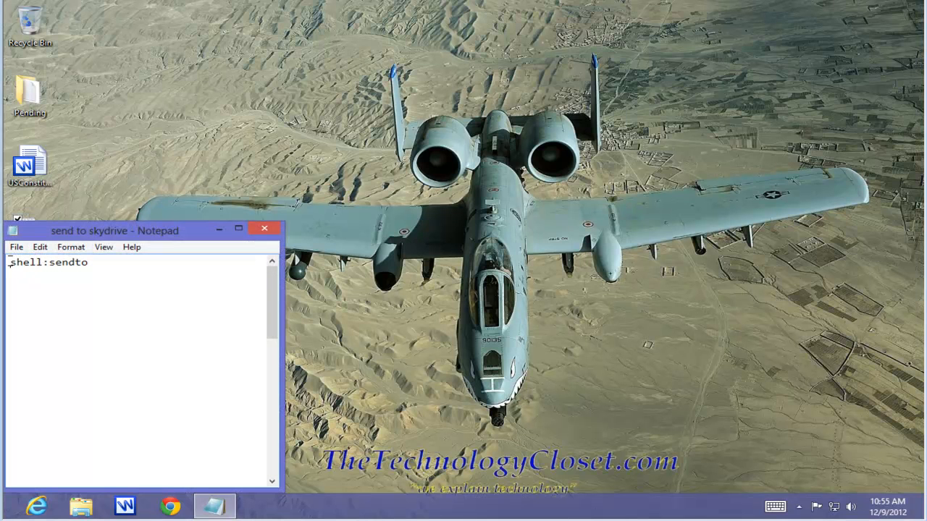
drag(8, 263, 71, 277)
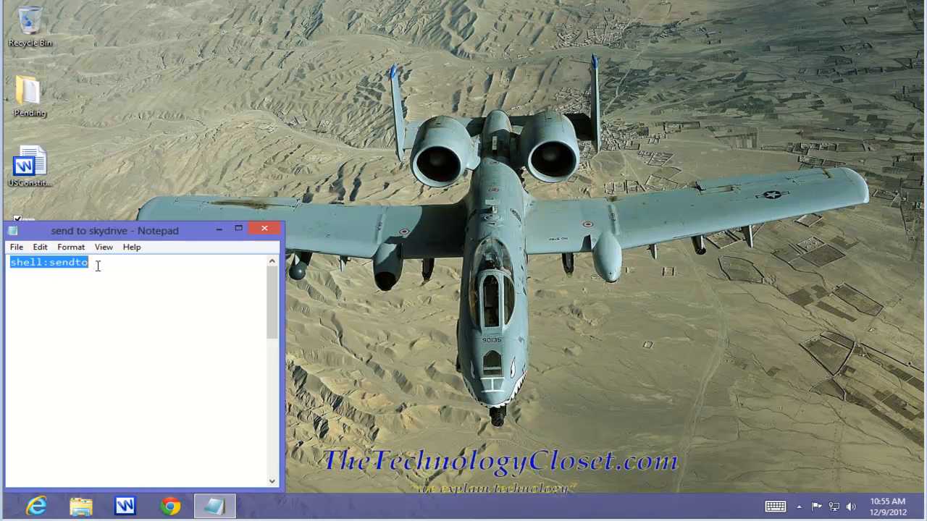
right_click(7, 263)
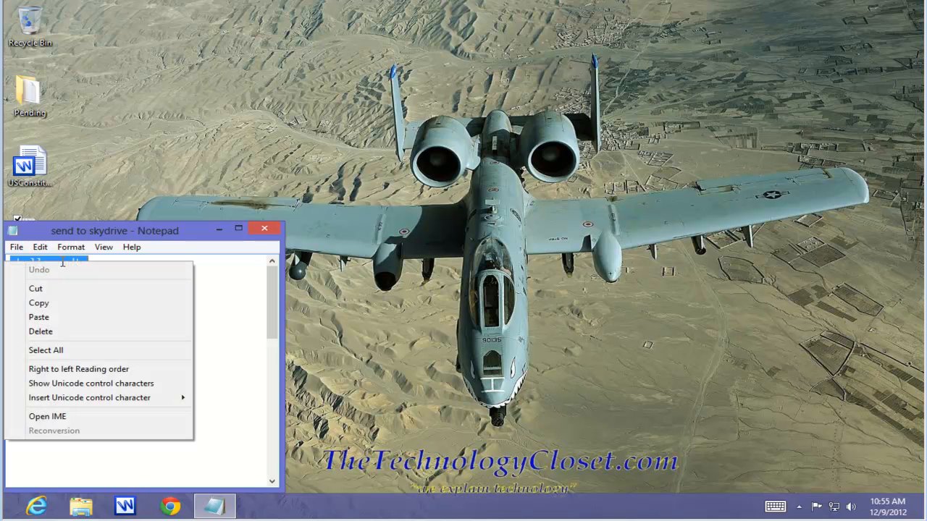
click(39, 303)
click(264, 228)
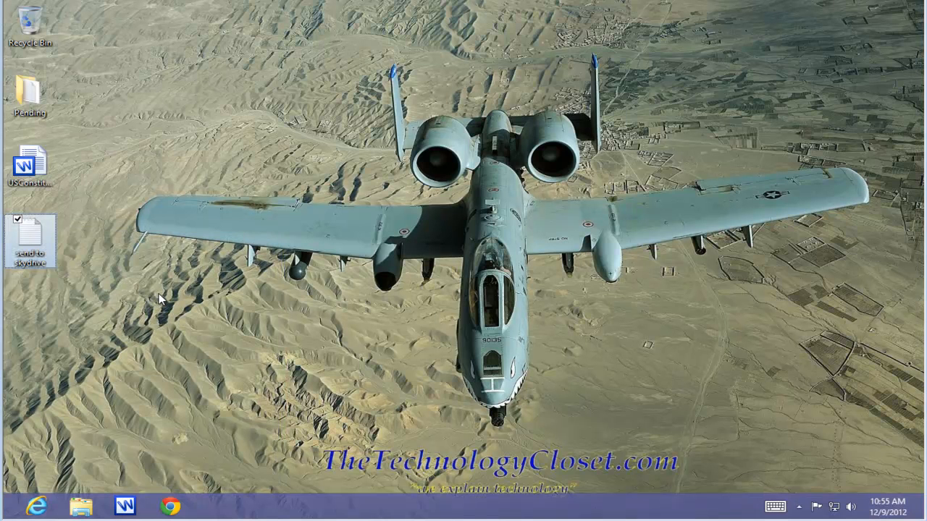
Step: Open the SendTo folder by running the pasted shell:sendto command in the Run dialog
key(super+r)
right_click(81, 425)
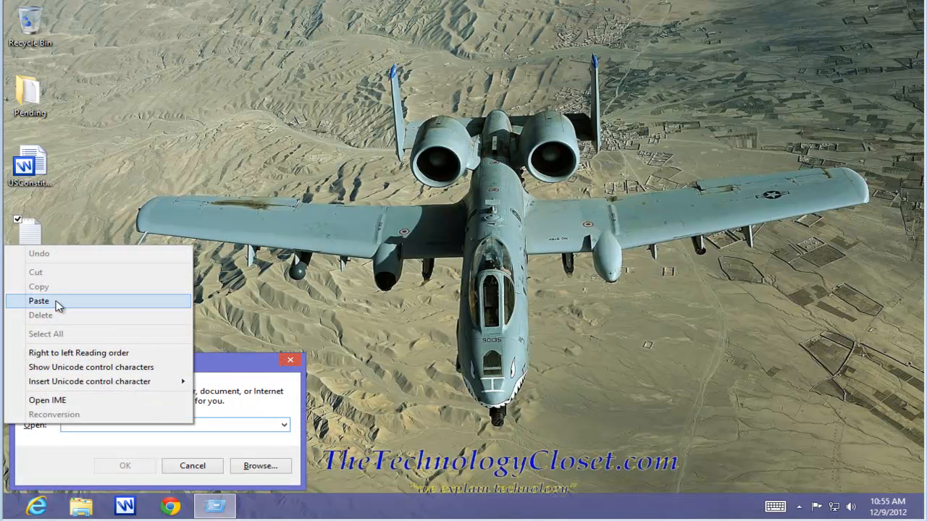
click(58, 301)
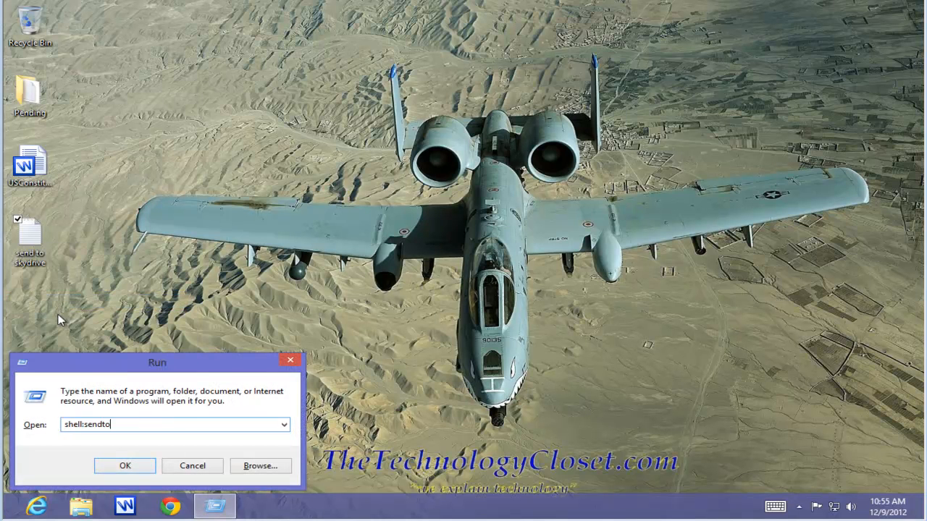
click(129, 466)
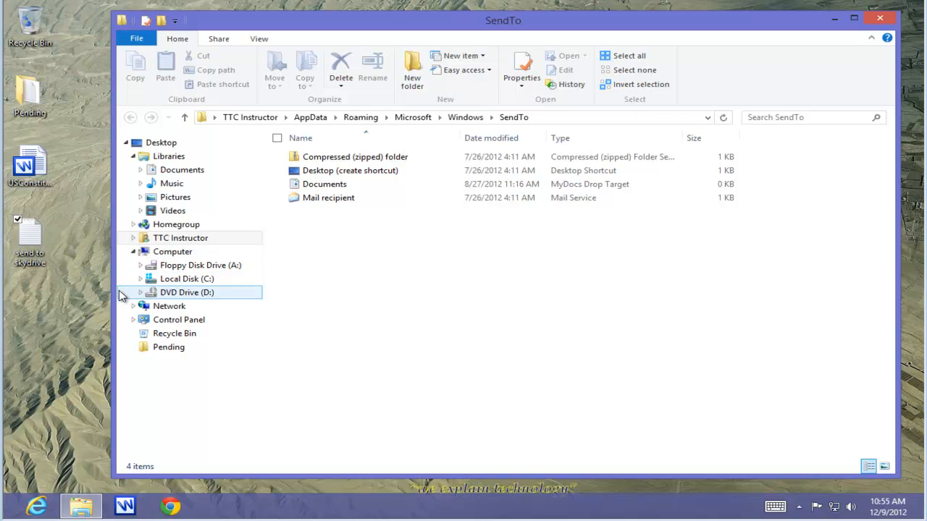
Step: Move the SendTo window aside and reopen the send to skydrive text file showing its SkyDrive paths
drag(115, 293, 201, 299)
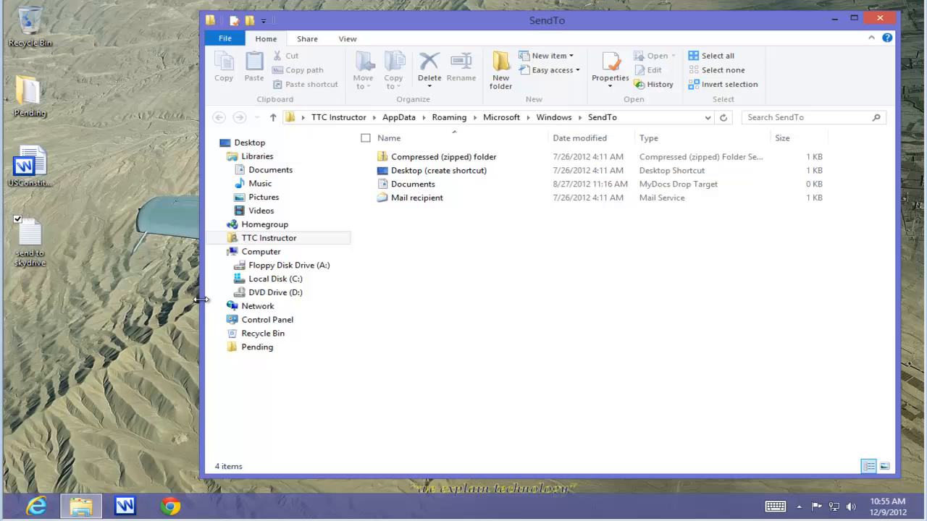
double_click(32, 240)
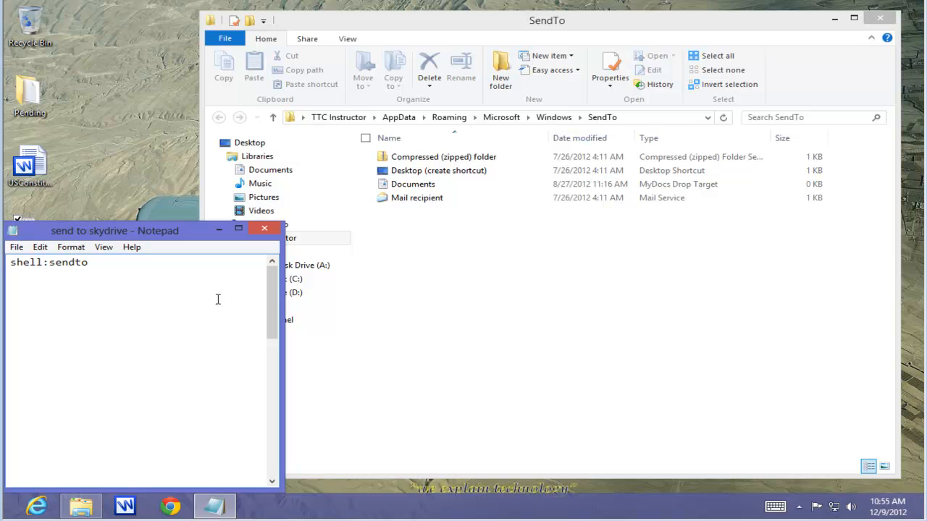
drag(272, 297, 272, 342)
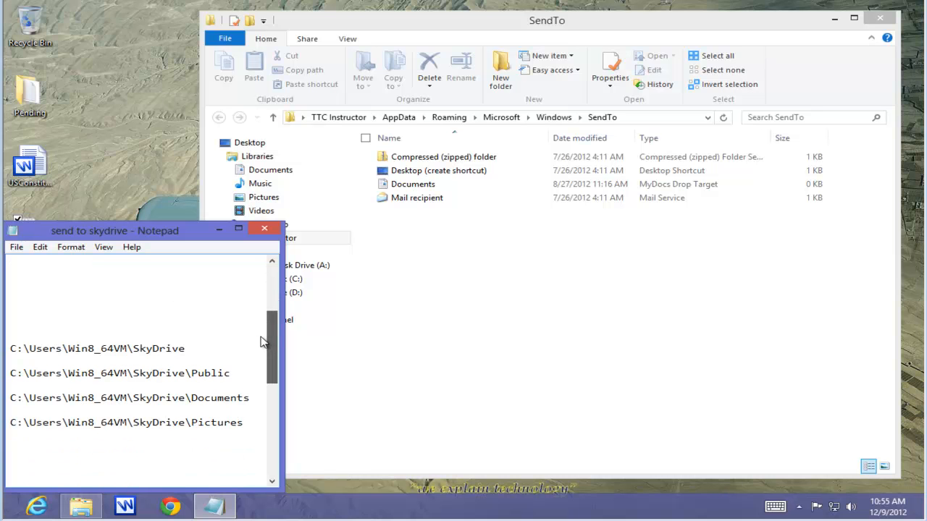
drag(11, 371, 257, 428)
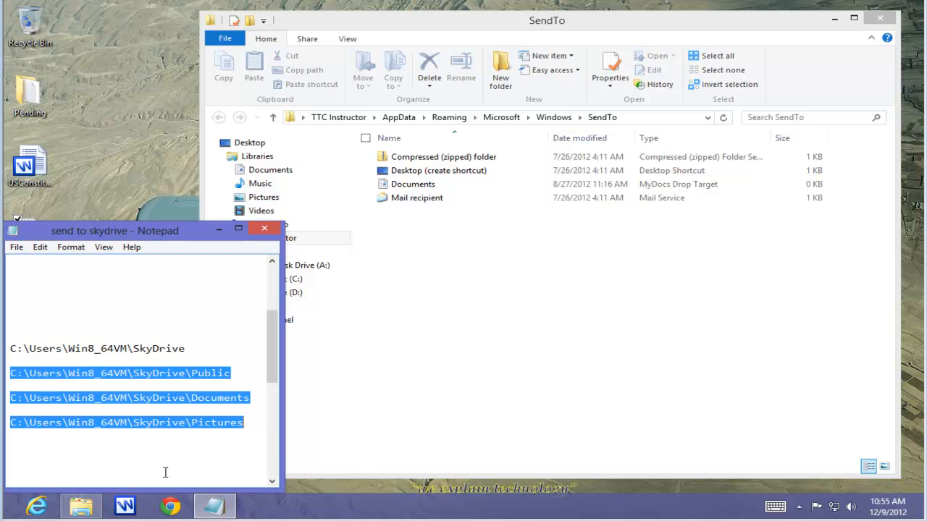
click(139, 278)
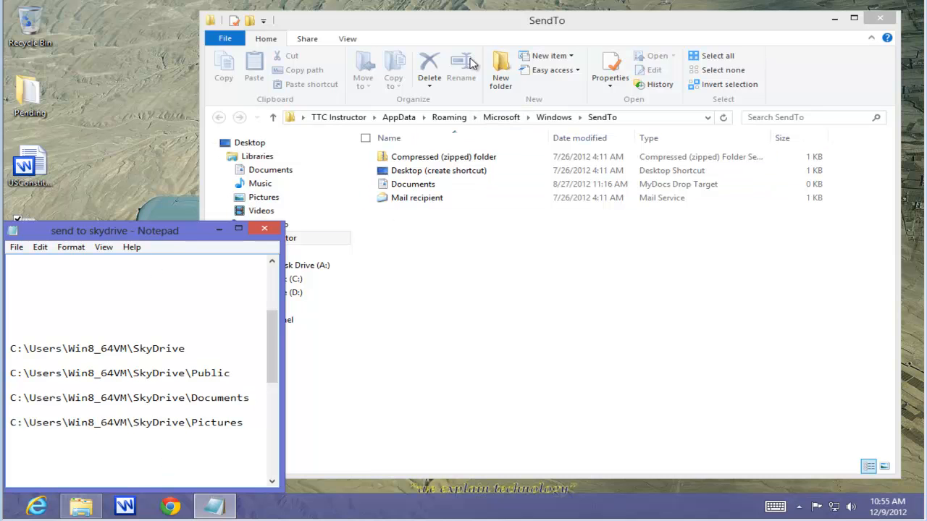
Step: Start creating a new shortcut inside the SendTo folder
click(467, 26)
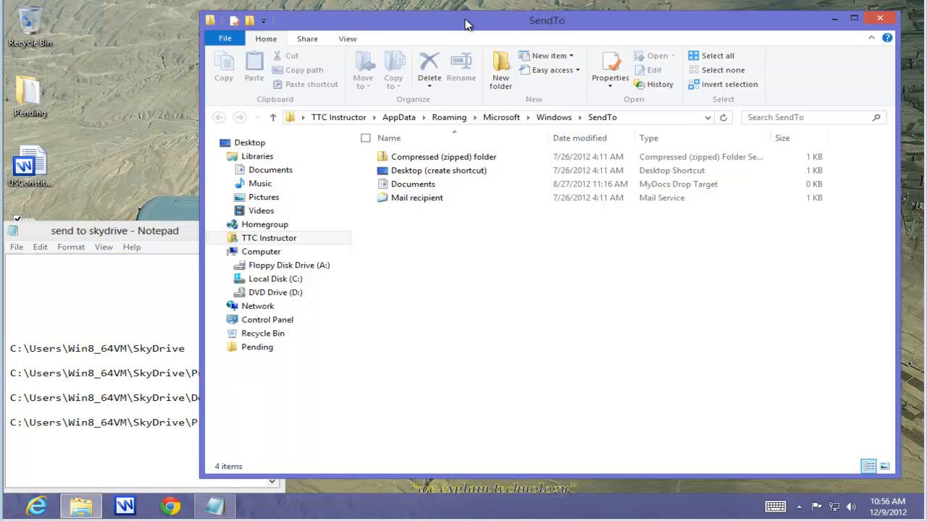
click(557, 57)
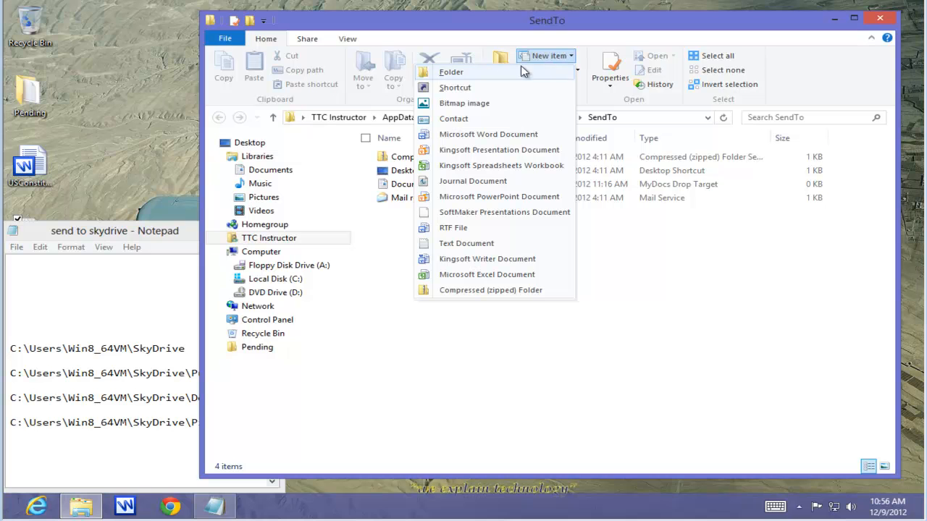
click(461, 88)
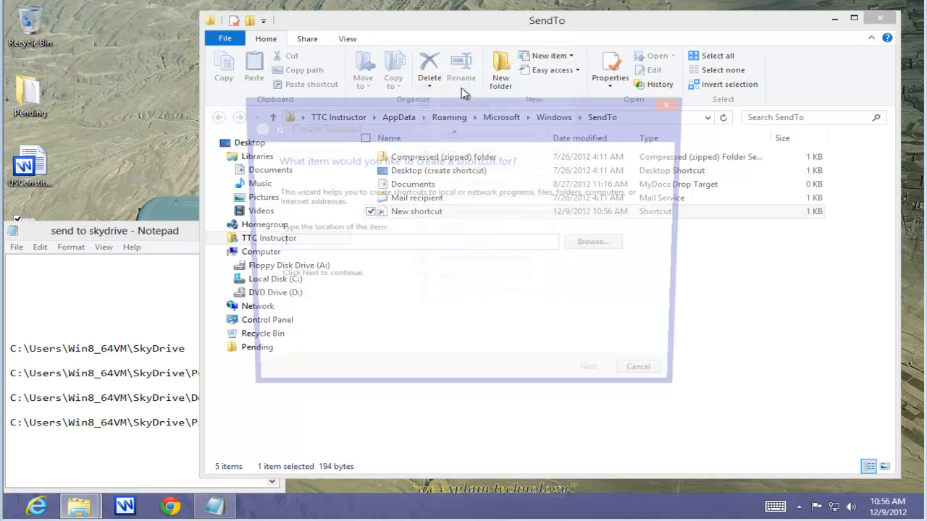
Step: Copy the C:\Users\Win8_64VM\SkyDrive\Public path from the send to skydrive text file
click(75, 221)
drag(11, 374, 229, 374)
key(ctrl+c)
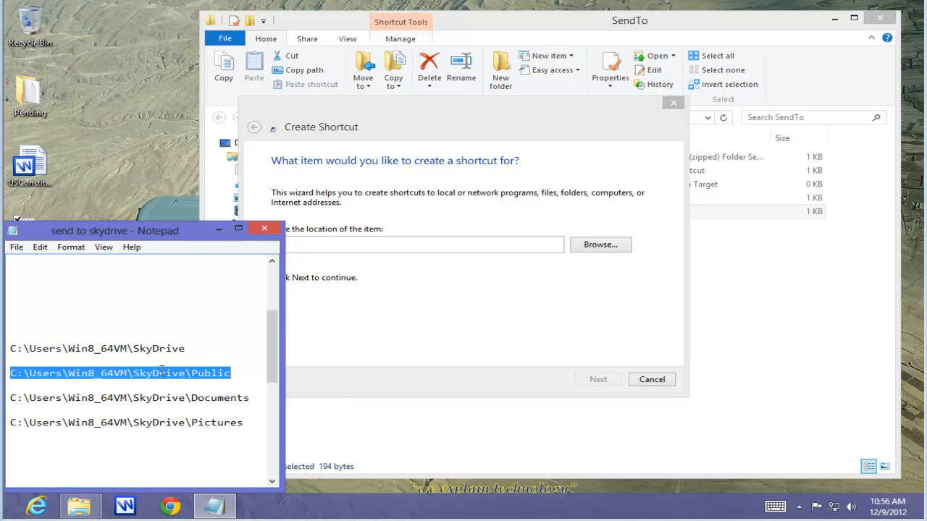
right_click(189, 371)
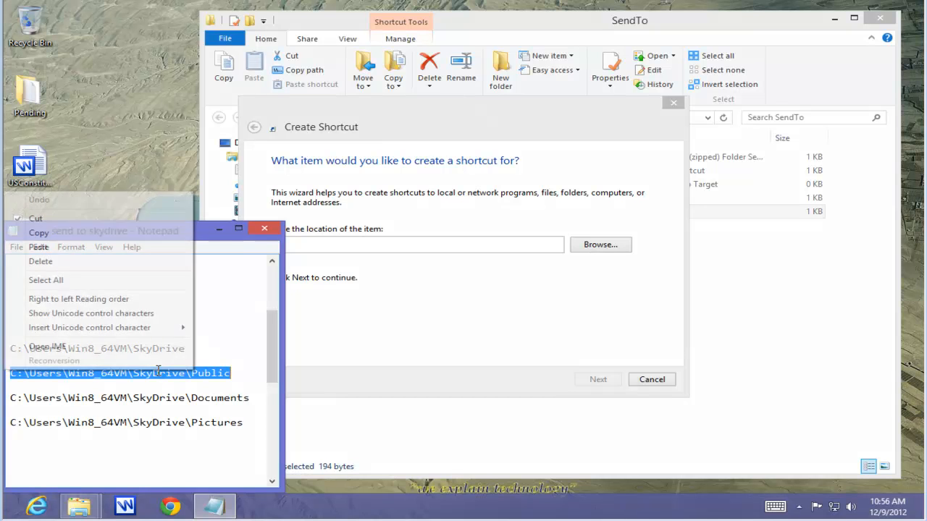
click(48, 234)
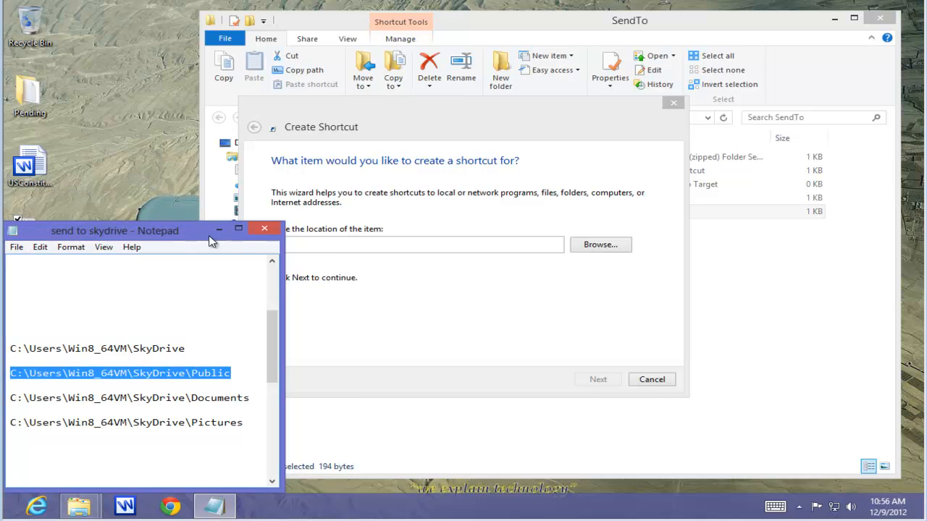
Step: Paste the copied Public path as the shortcut's item location and continue the Create Shortcut wizard
click(333, 249)
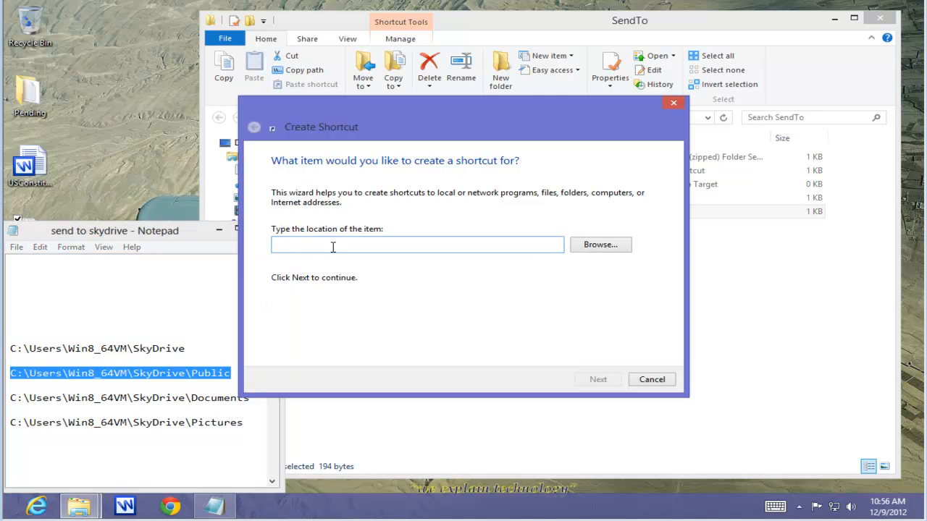
right_click(333, 247)
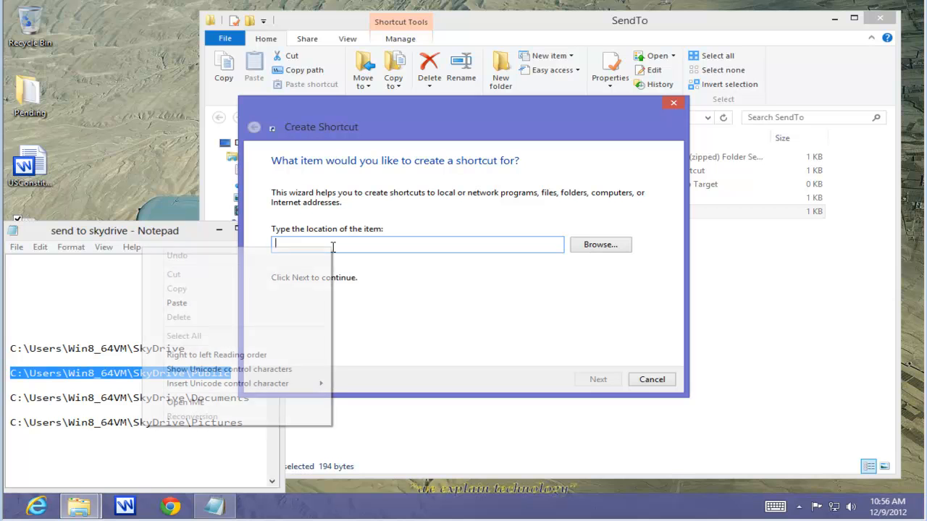
click(186, 310)
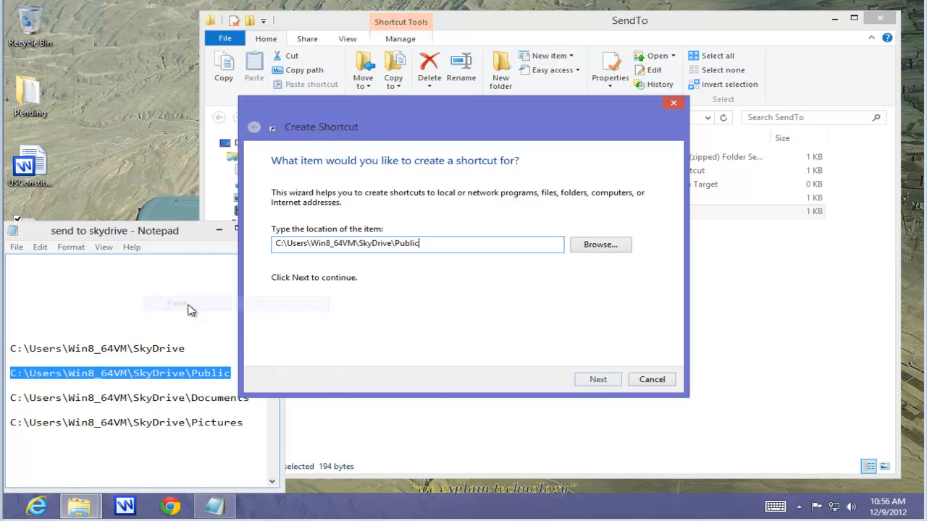
click(596, 381)
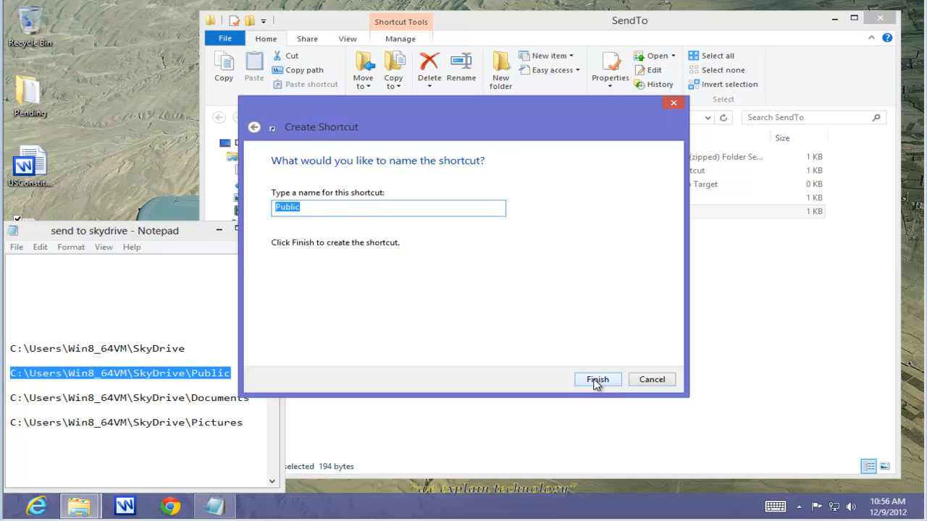
Step: Name the shortcut SD_Public and finish creating it in the SendTo folder
click(263, 338)
text(SD)
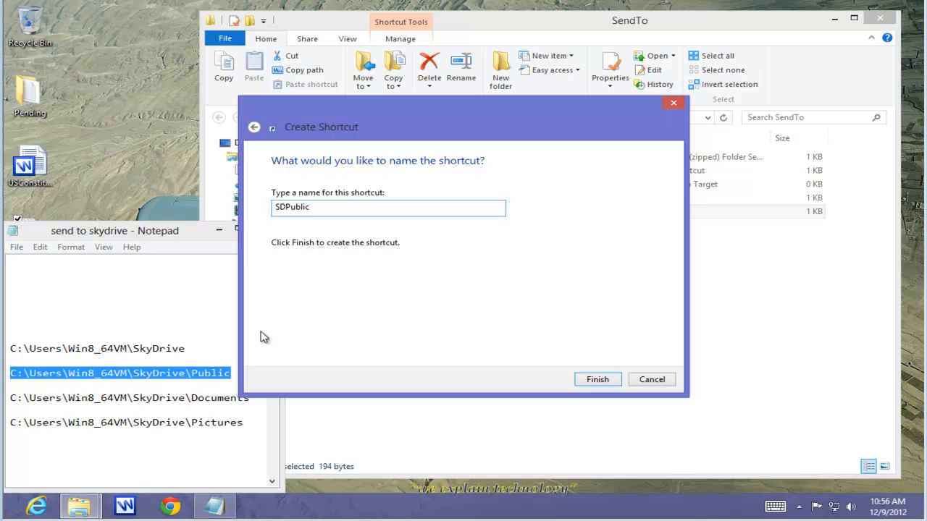
text(_)
click(598, 380)
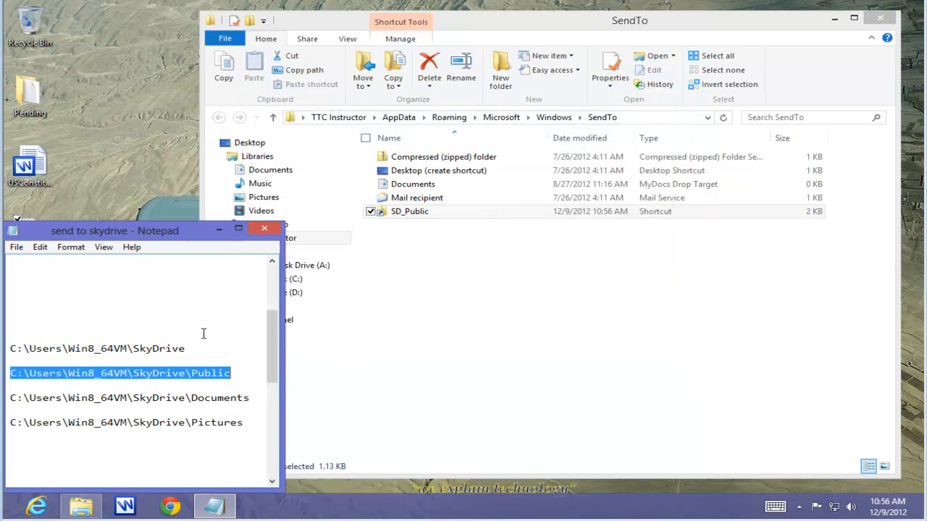
Step: Close the Notepad file and the SendTo folder window
click(264, 231)
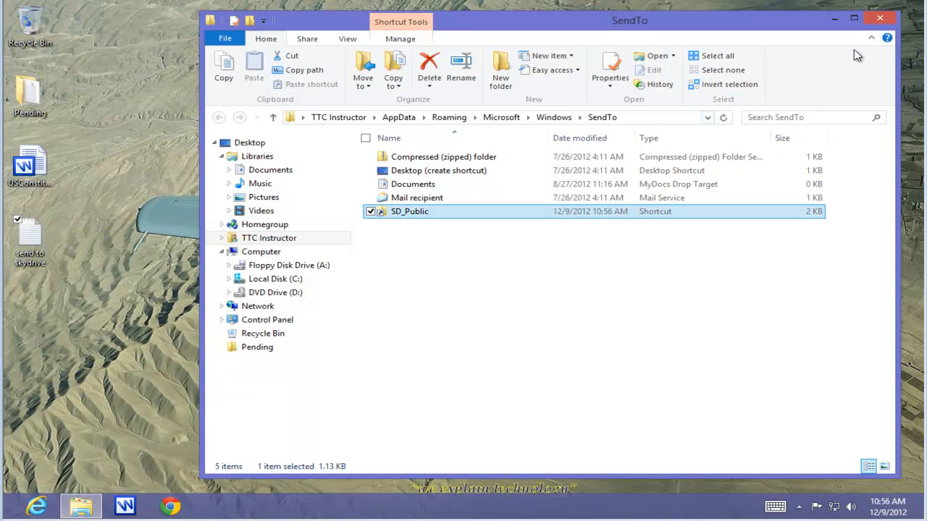
click(880, 18)
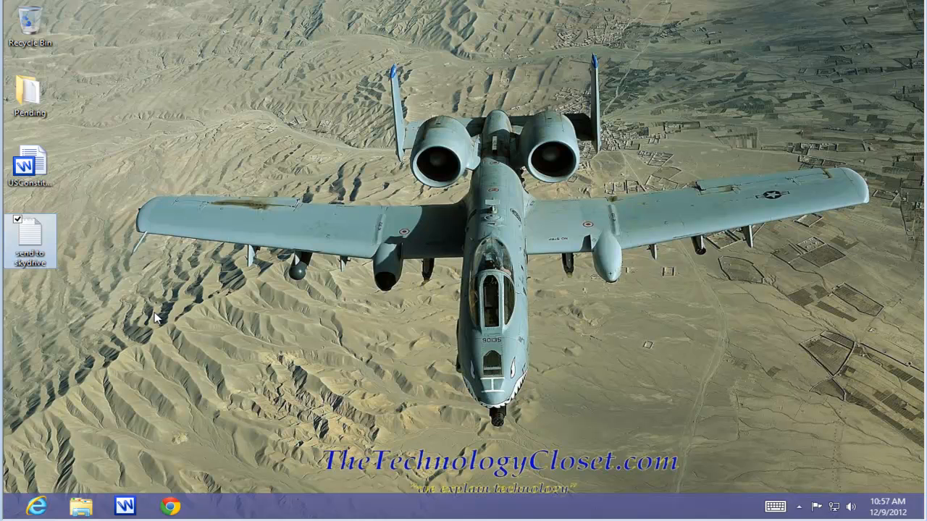
Step: Send the USConstitution desktop document to the SD_Public destination in the Send To menu
click(155, 318)
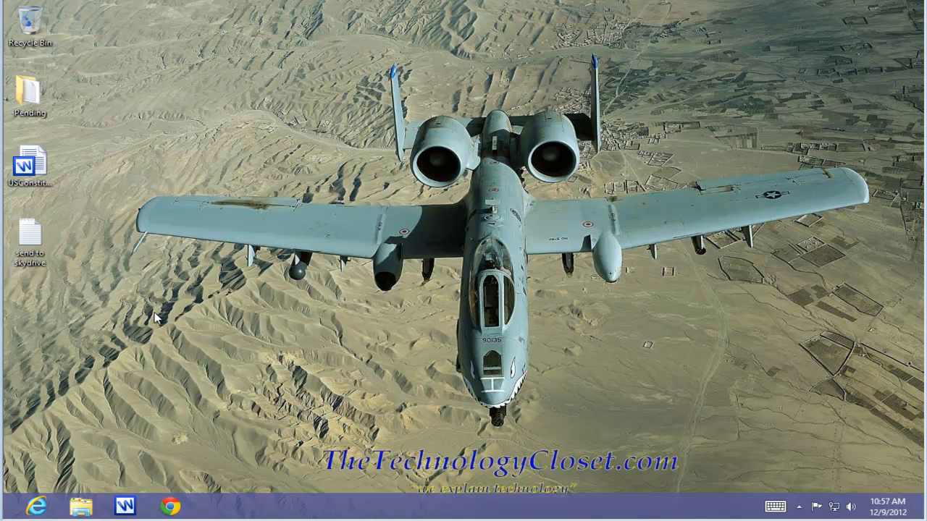
right_click(30, 168)
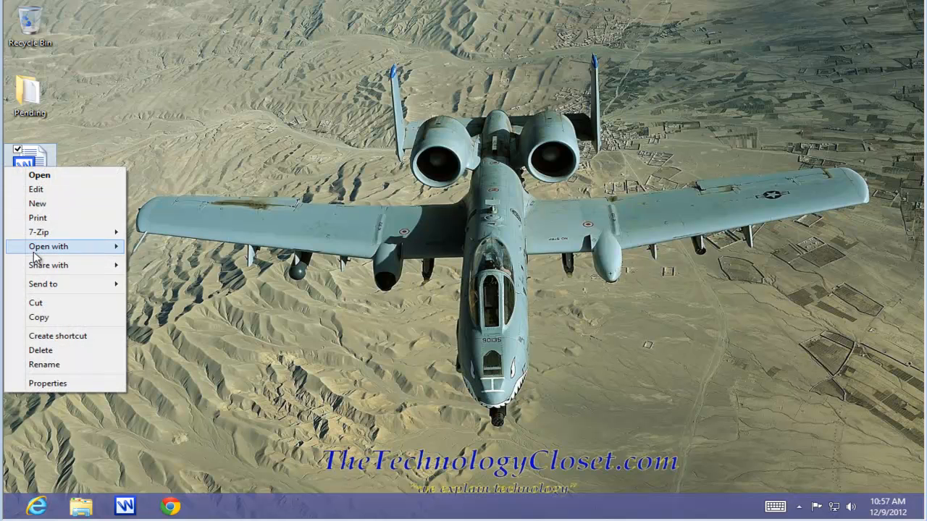
mouse_move(40, 287)
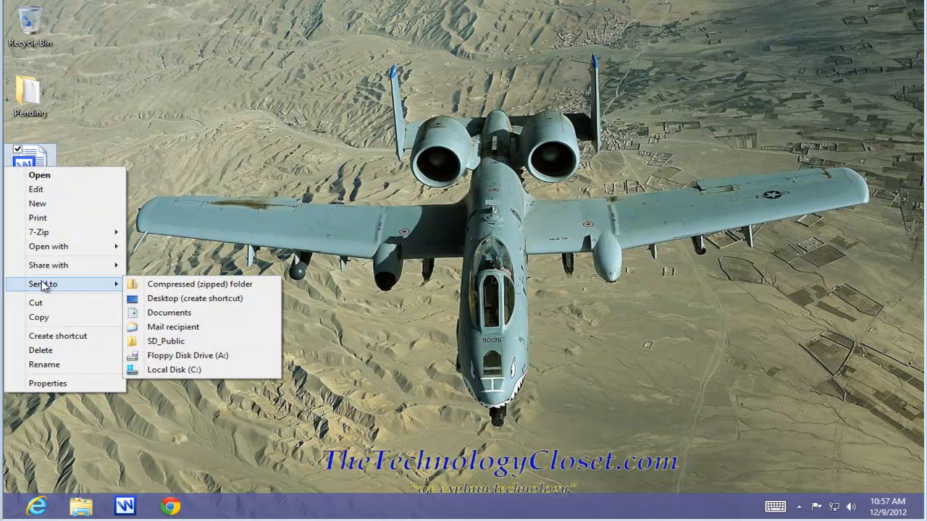
click(157, 345)
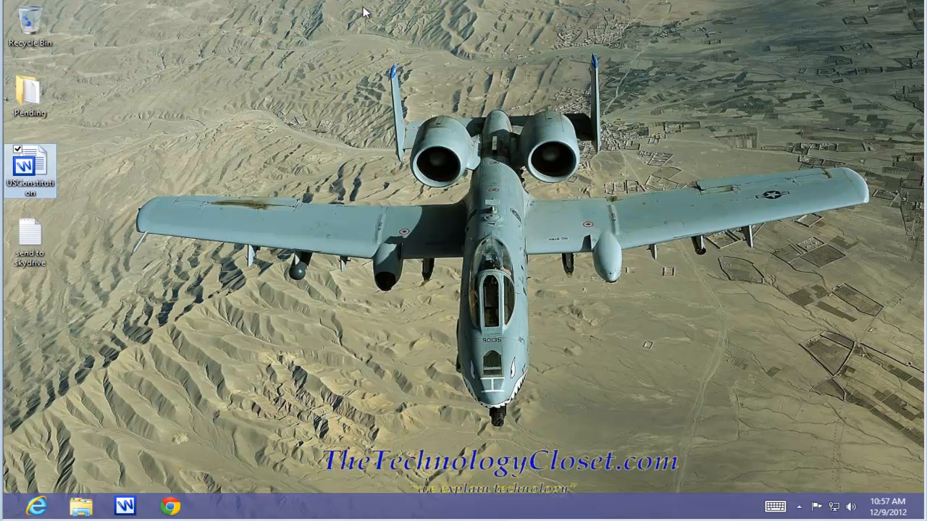
Step: Open the SkyDrive app from the Start screen and examine the Public folder's contents
key(super)
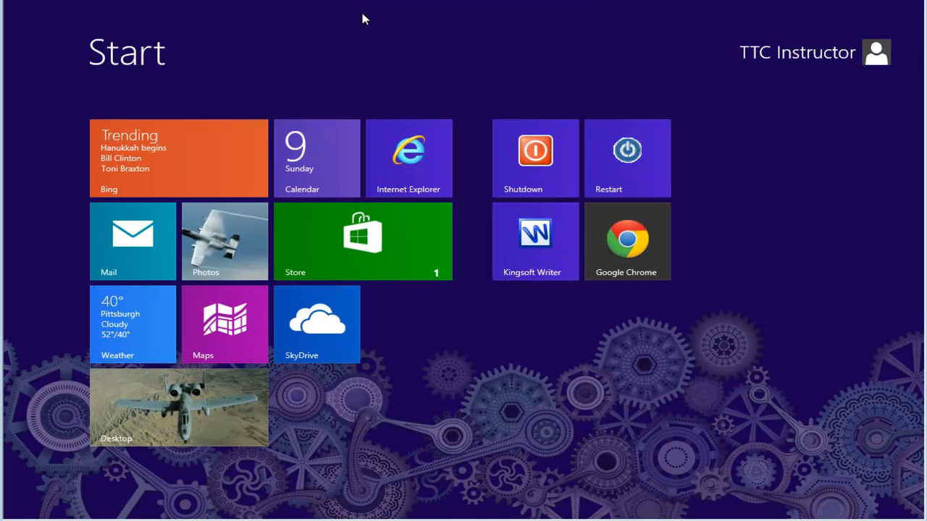
click(321, 336)
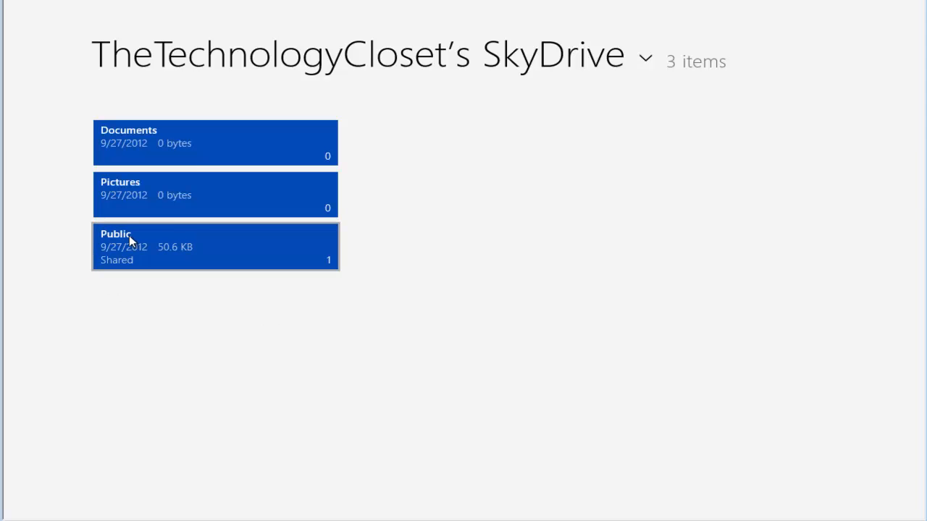
mouse_move(298, 257)
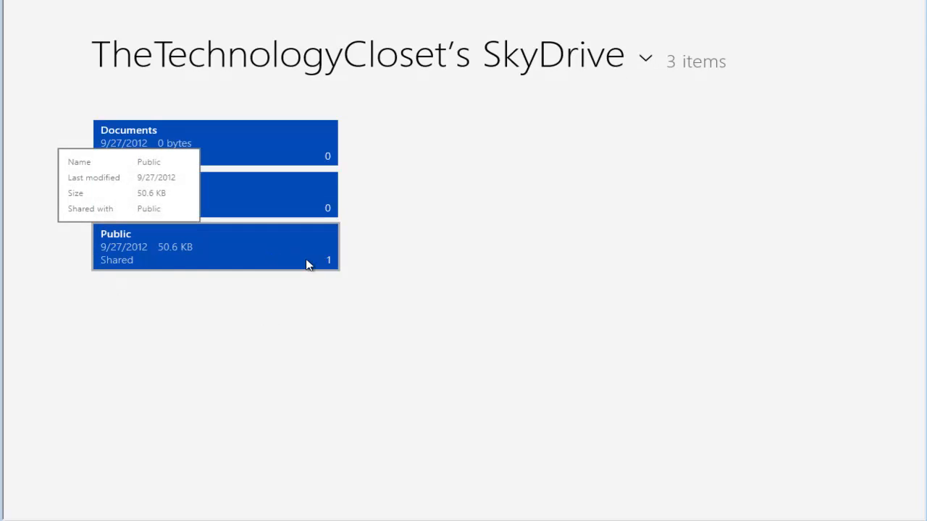